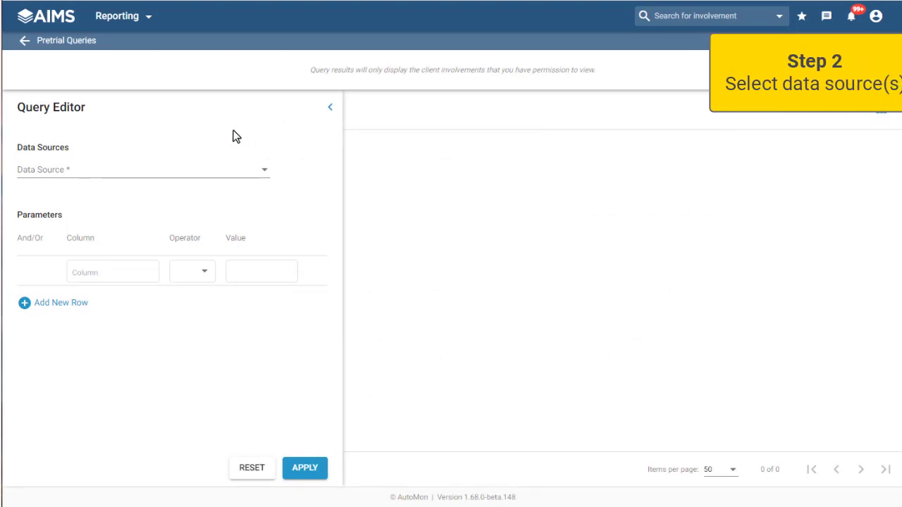
# Step: Choose Judicial Decisions as the query's data source and review its available and selected columns
pyautogui.click(111, 169)
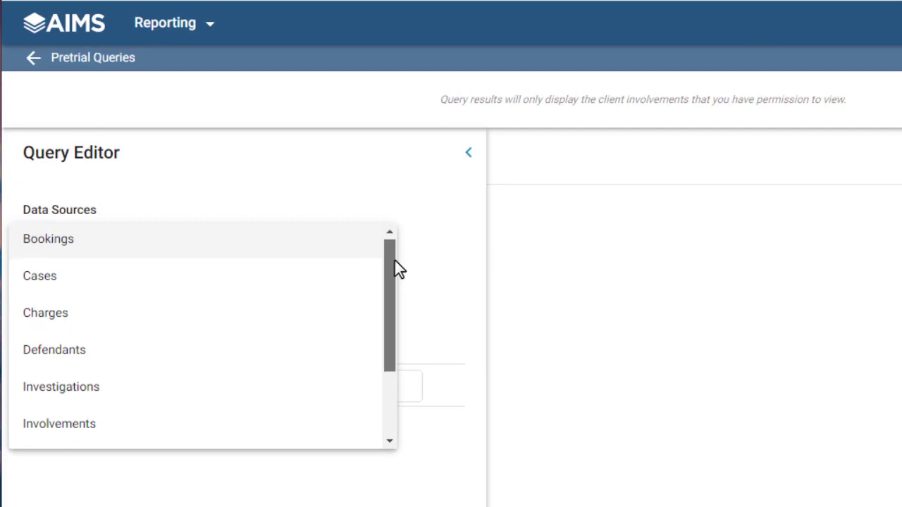
pyautogui.moveTo(395, 268); pyautogui.dragTo(385, 329)
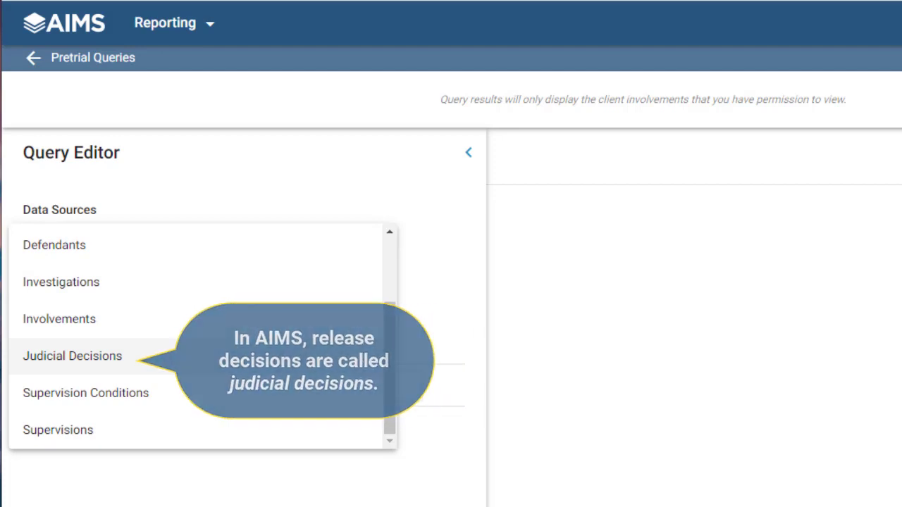
pyautogui.click(129, 357)
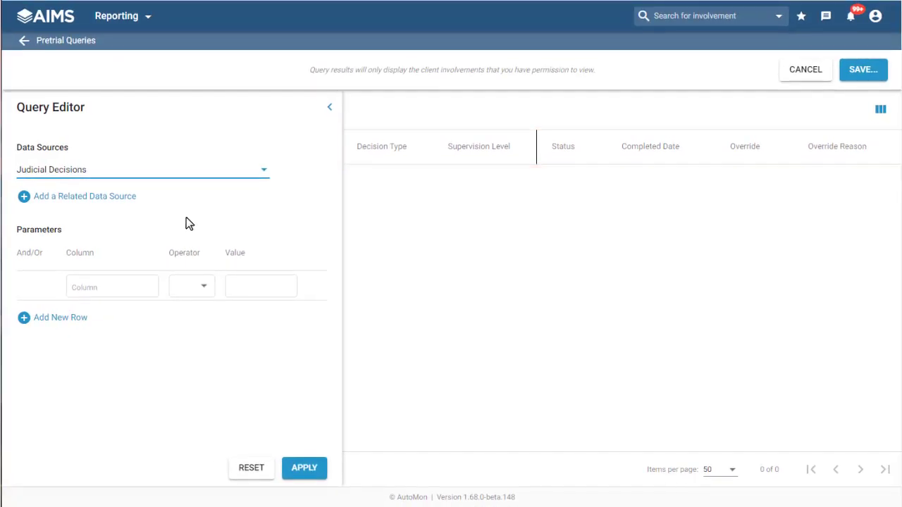
pyautogui.click(881, 110)
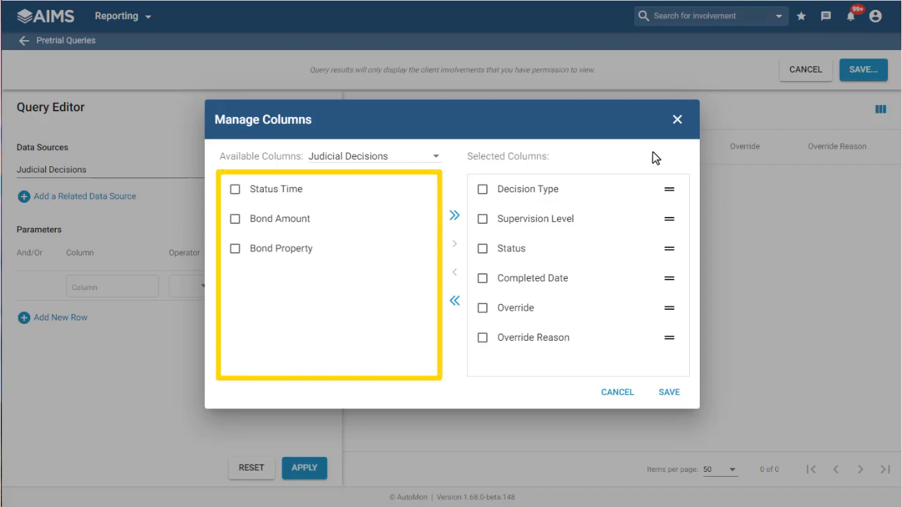
pyautogui.click(678, 120)
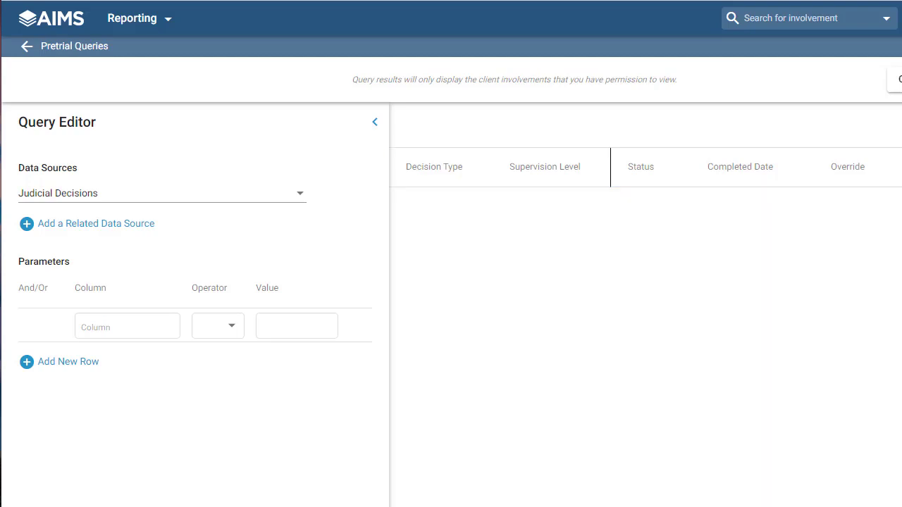
# Step: Add Involvements and Defendants as related data sources and look through the result columns they bring in
pyautogui.click(138, 225)
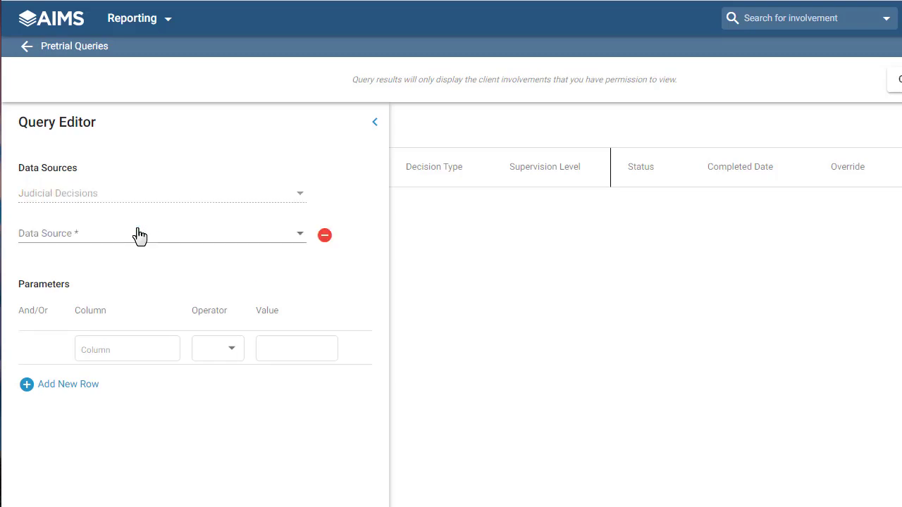
pyautogui.click(185, 238)
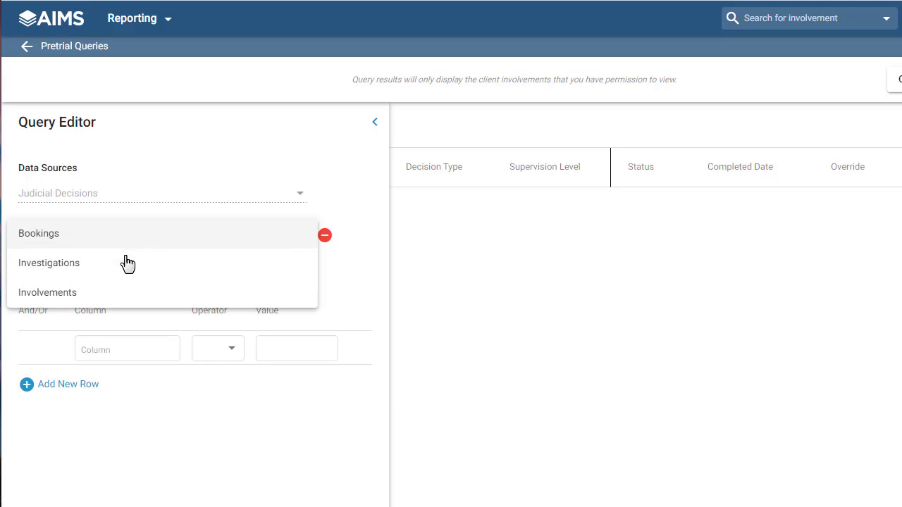
pyautogui.click(108, 294)
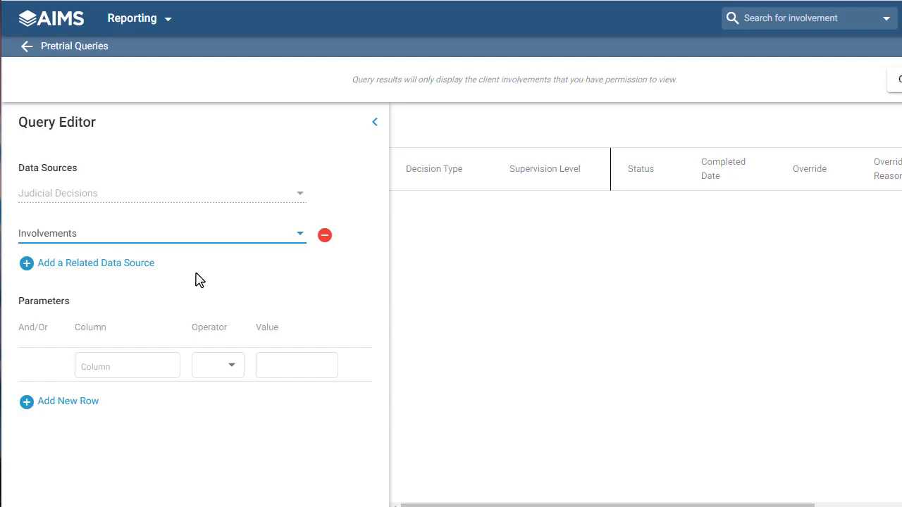
pyautogui.click(147, 264)
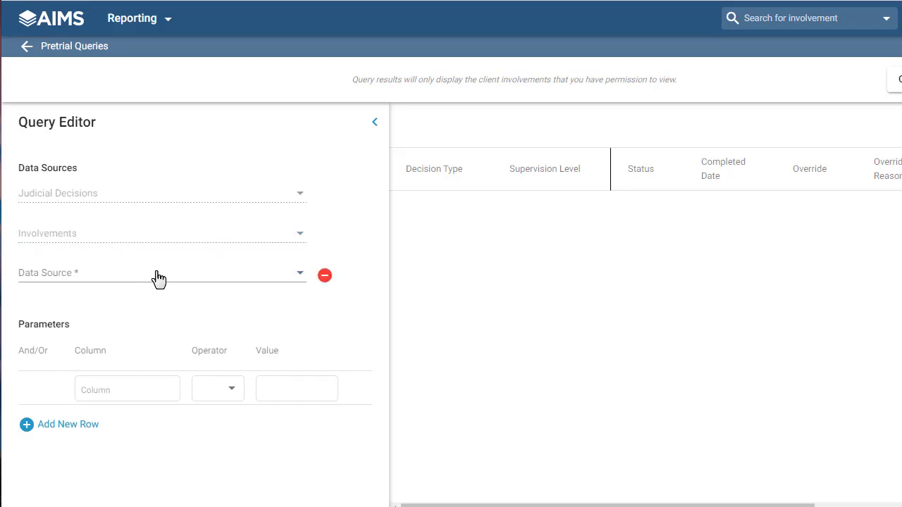
pyautogui.click(158, 279)
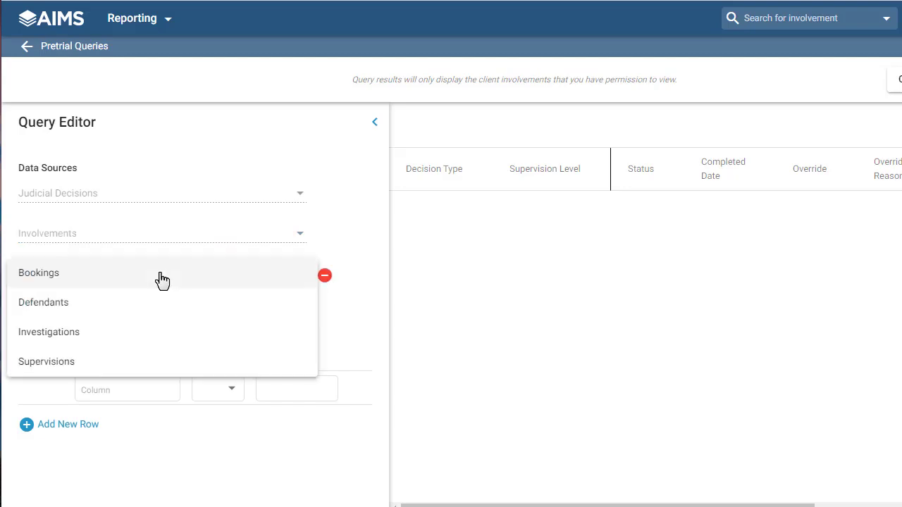
pyautogui.click(123, 311)
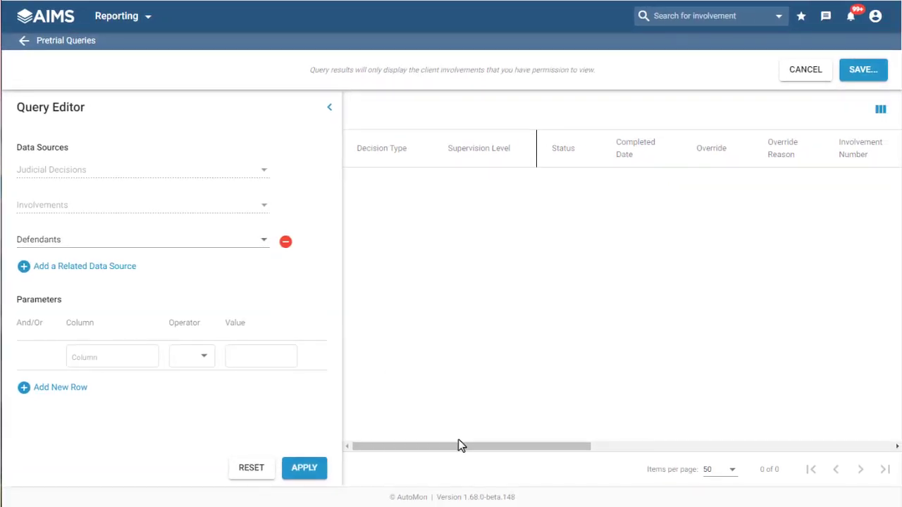
pyautogui.moveTo(463, 447); pyautogui.dragTo(761, 489)
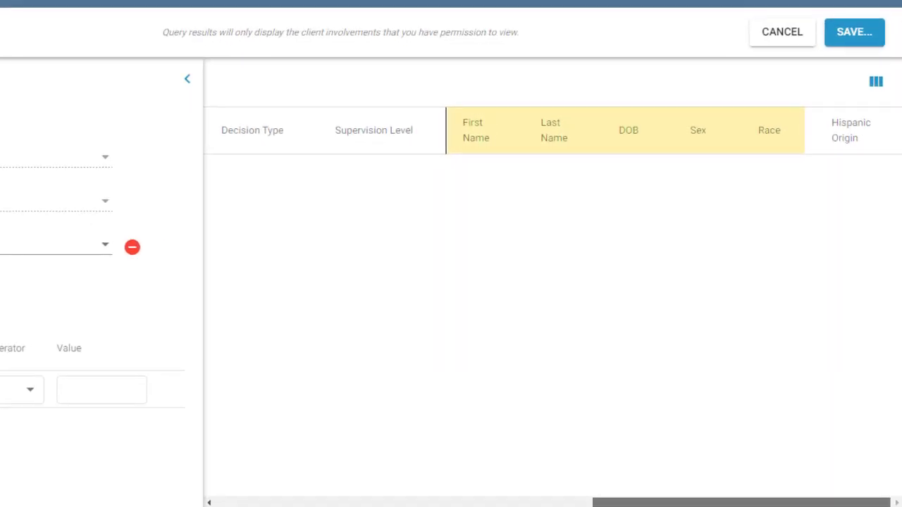
pyautogui.moveTo(766, 489); pyautogui.dragTo(413, 434)
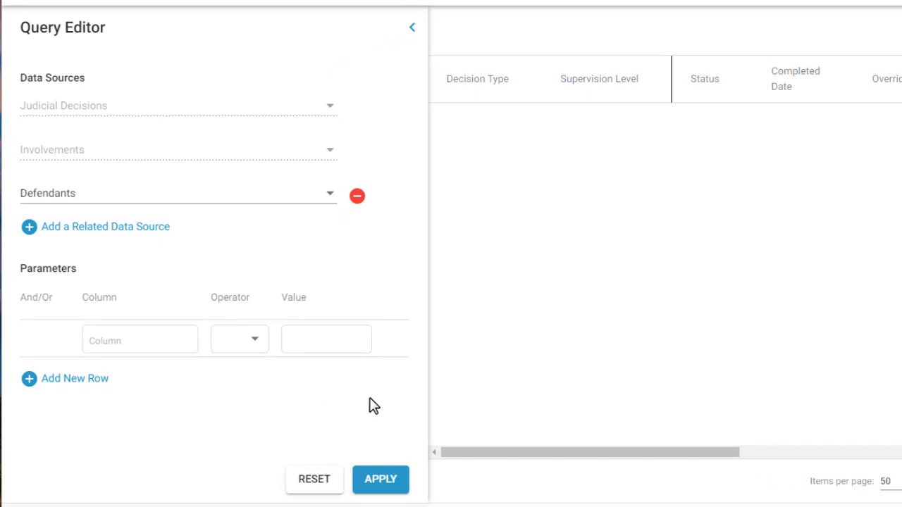
# Step: Set the first parameter to the judicial decision's Completed Date >= 01/01/2020
pyautogui.click(177, 341)
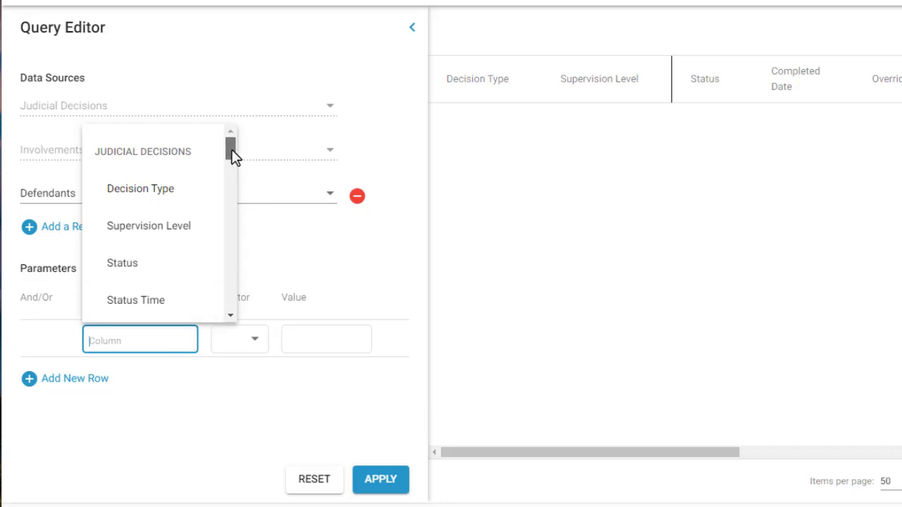
pyautogui.moveTo(231, 150); pyautogui.dragTo(238, 191)
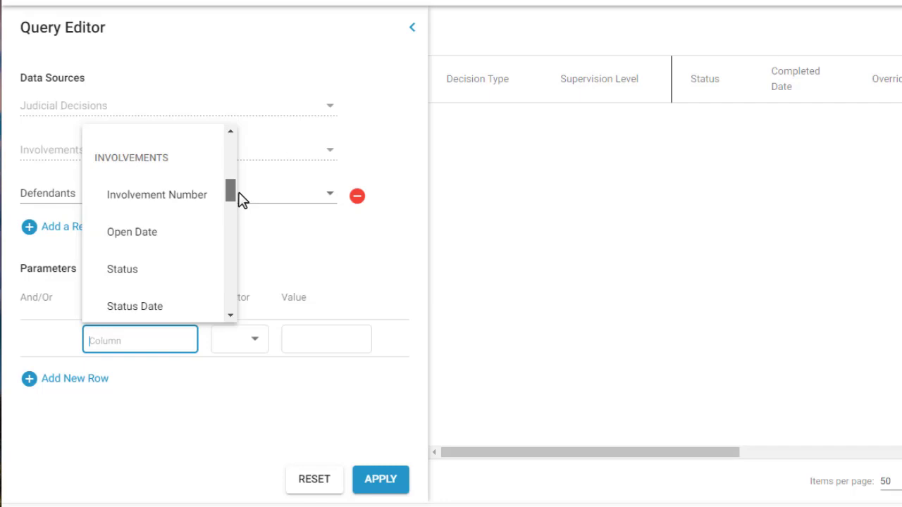
pyautogui.moveTo(239, 200); pyautogui.dragTo(251, 155)
pyautogui.scroll(-1, 204, 197)
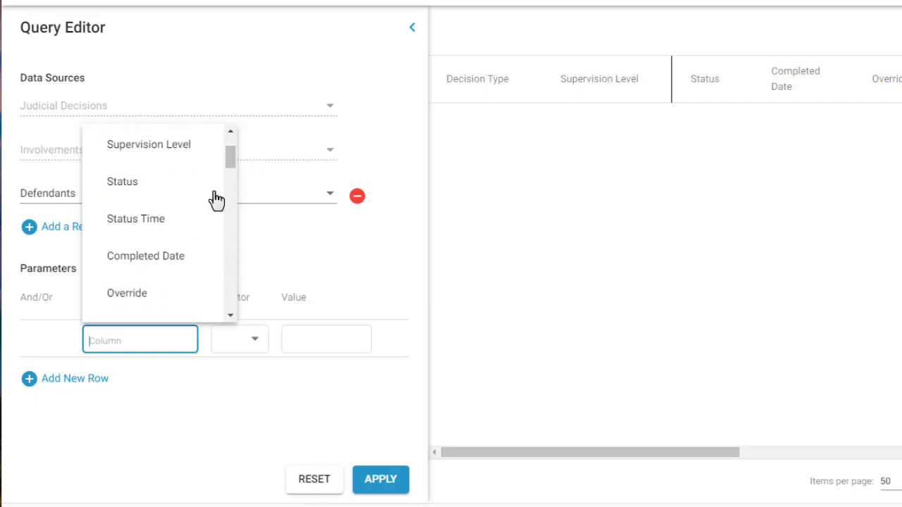
pyautogui.click(194, 256)
pyautogui.click(253, 344)
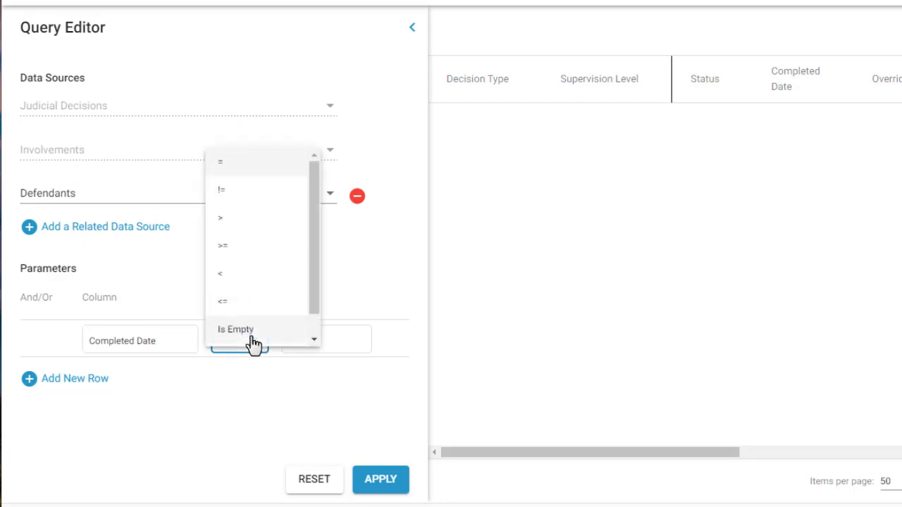
pyautogui.click(264, 246)
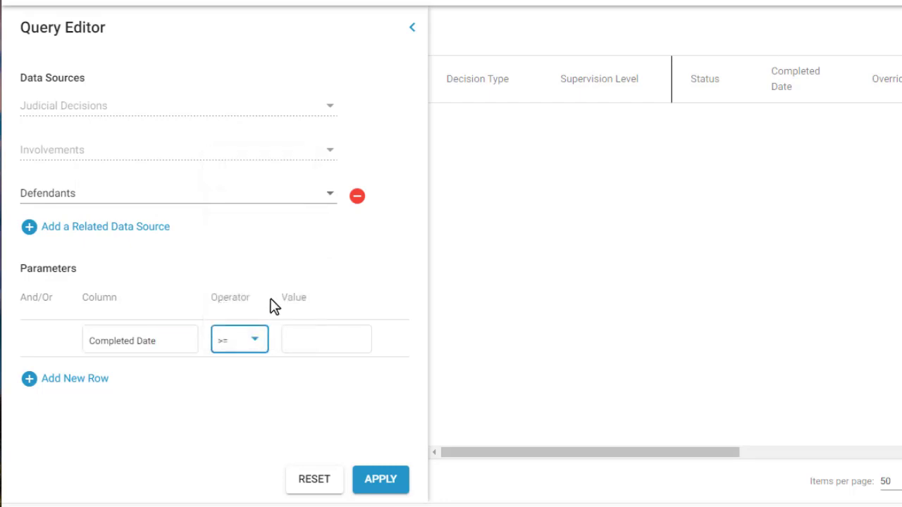
pyautogui.click(292, 343)
pyautogui.write('01/01/202')
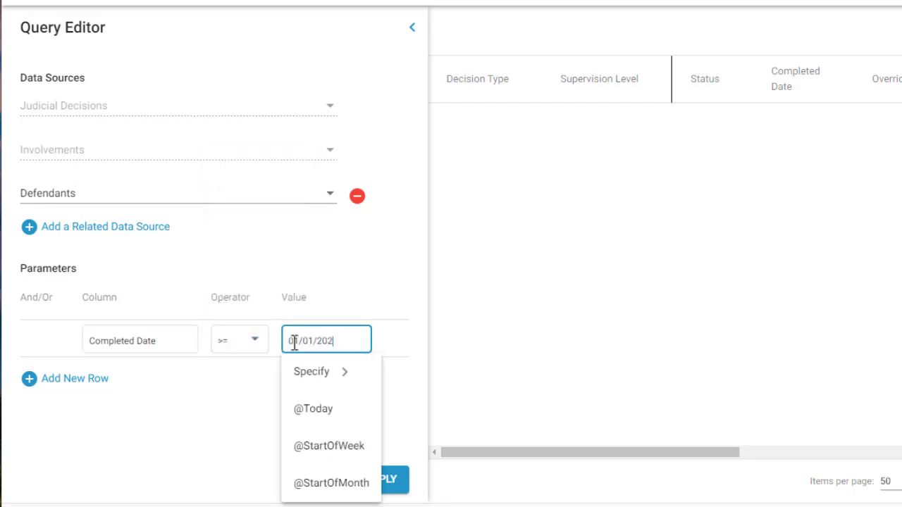
pyautogui.write('0')
pyautogui.click(180, 413)
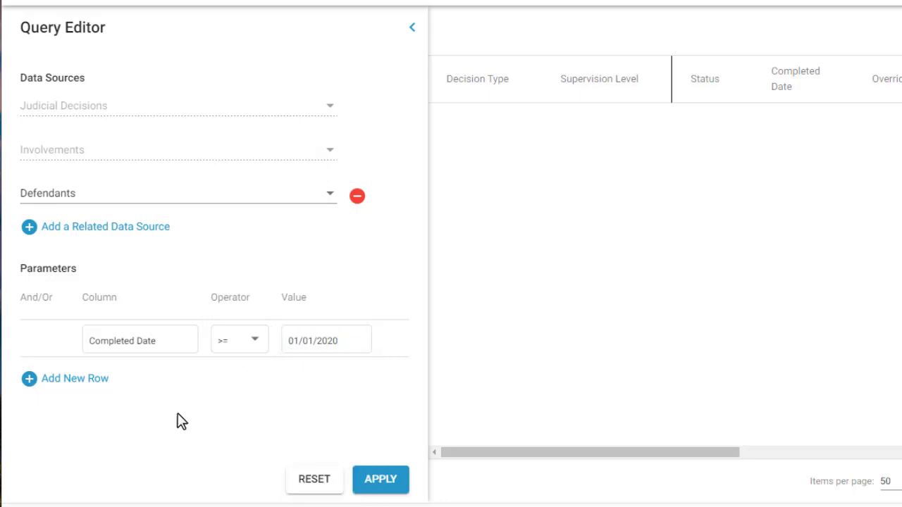
# Step: Add a second parameter row joined by AND with Completed Date <= 12/31/2020
pyautogui.click(98, 391)
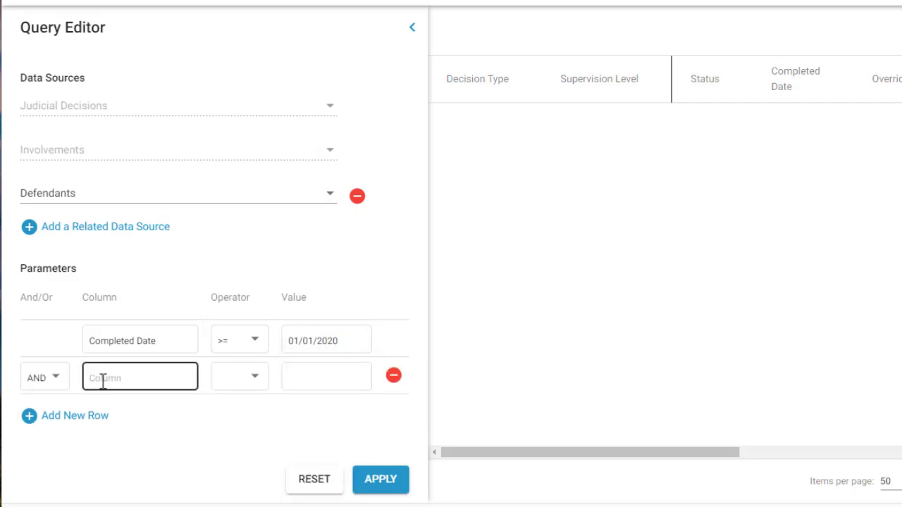
pyautogui.click(173, 383)
pyautogui.scroll(-2, 226, 203)
pyautogui.click(205, 280)
pyautogui.click(254, 381)
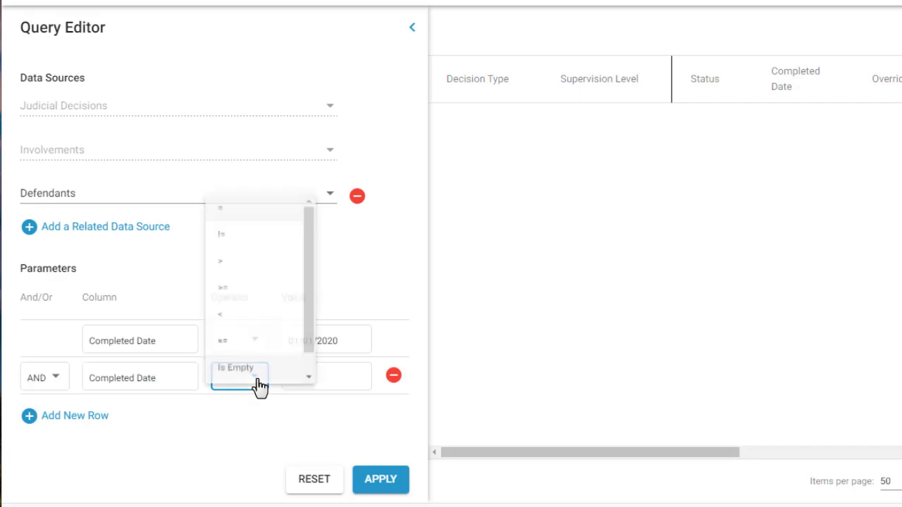
pyautogui.click(257, 334)
pyautogui.click(294, 377)
pyautogui.write('12/31/2020')
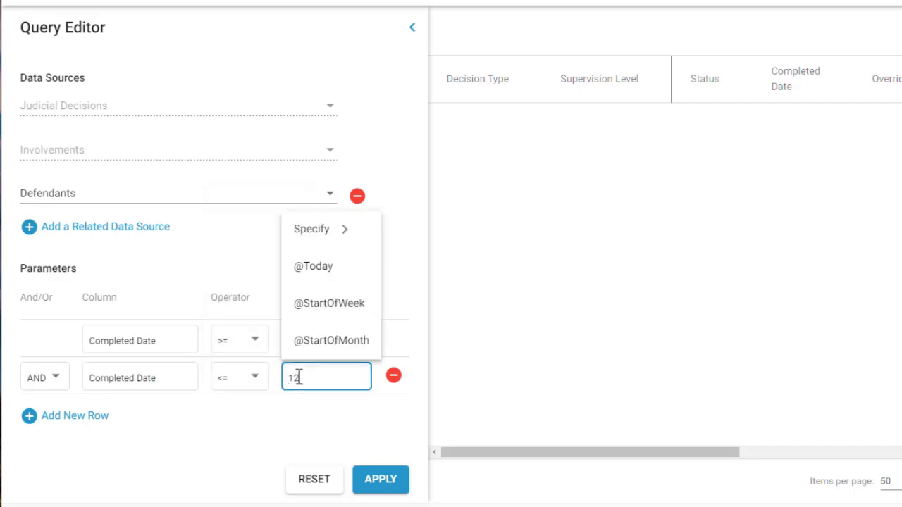
pyautogui.click(233, 457)
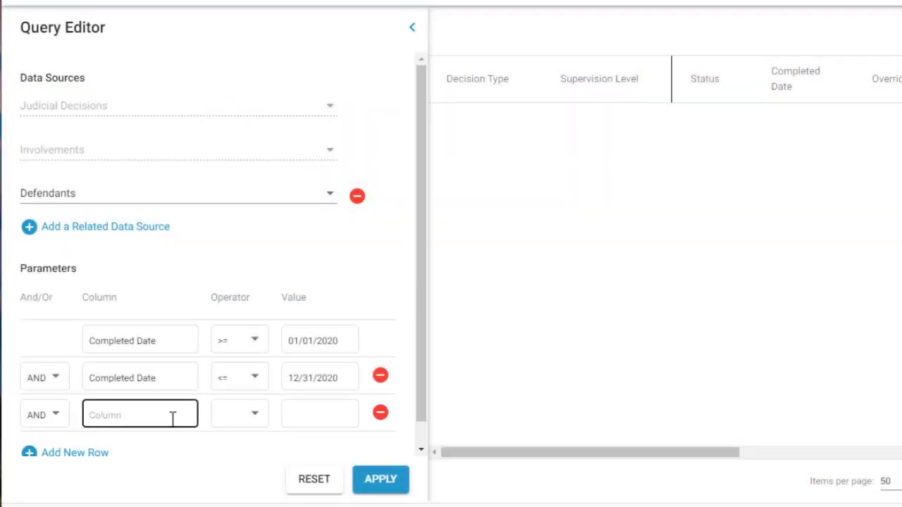
# Step: Fill a third AND parameter with Sex = Female and run the query
pyautogui.click(173, 418)
pyautogui.moveTo(232, 228); pyautogui.dragTo(232, 356)
pyautogui.click(214, 359)
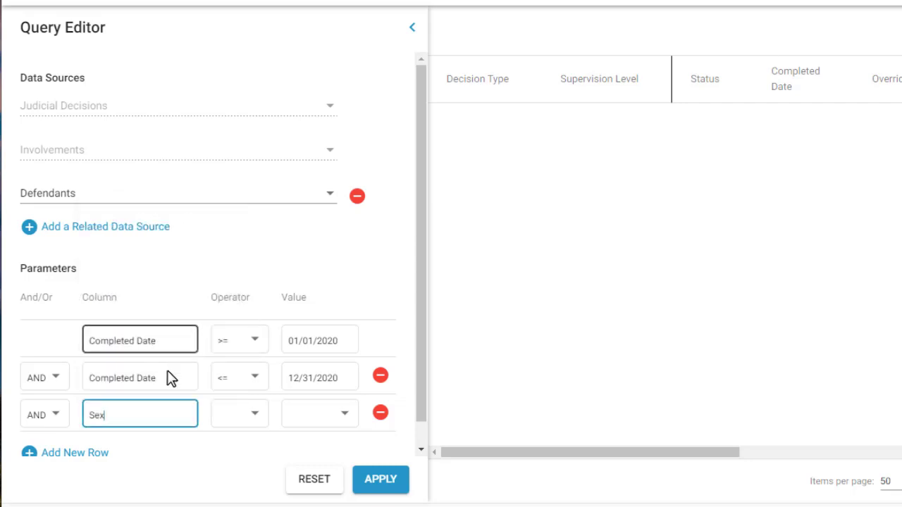
pyautogui.click(259, 419)
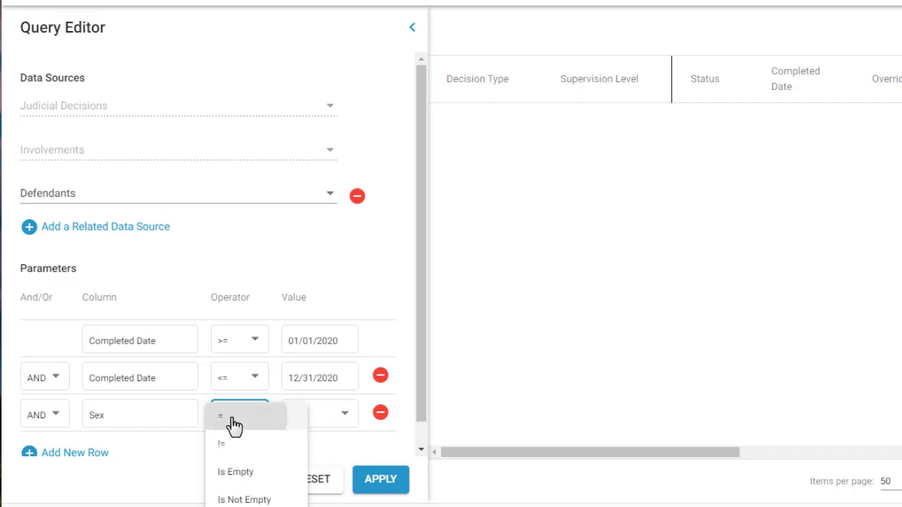
pyautogui.click(234, 425)
pyautogui.click(345, 419)
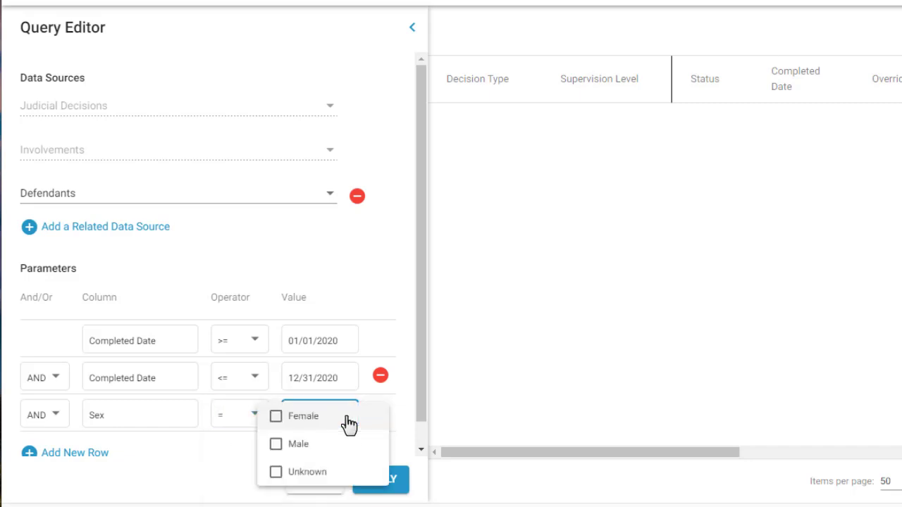
pyautogui.click(277, 417)
pyautogui.click(406, 425)
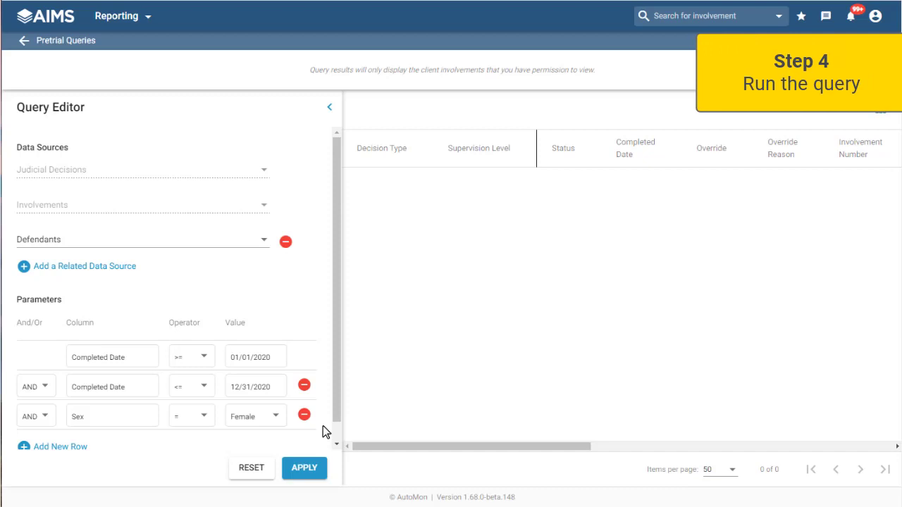
pyautogui.click(307, 472)
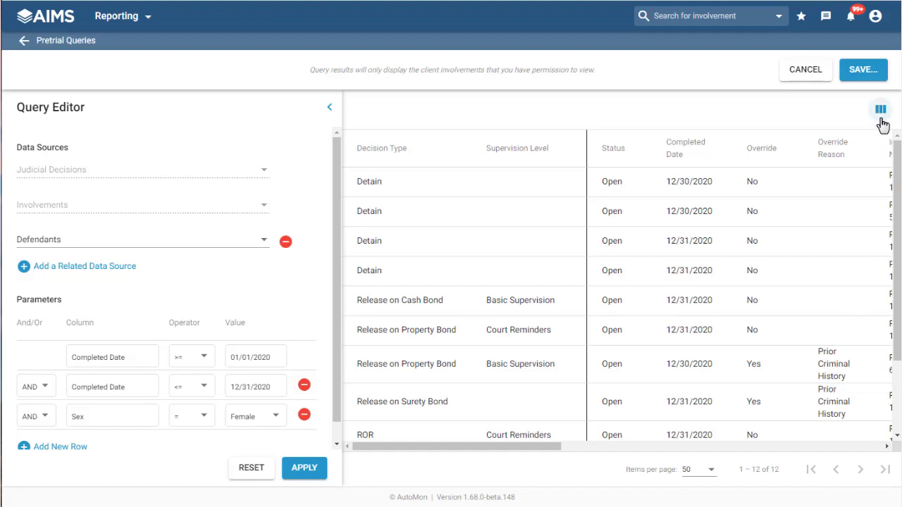
# Step: Remove all selected result columns and add back only Decision Type and Supervision Level
pyautogui.click(884, 115)
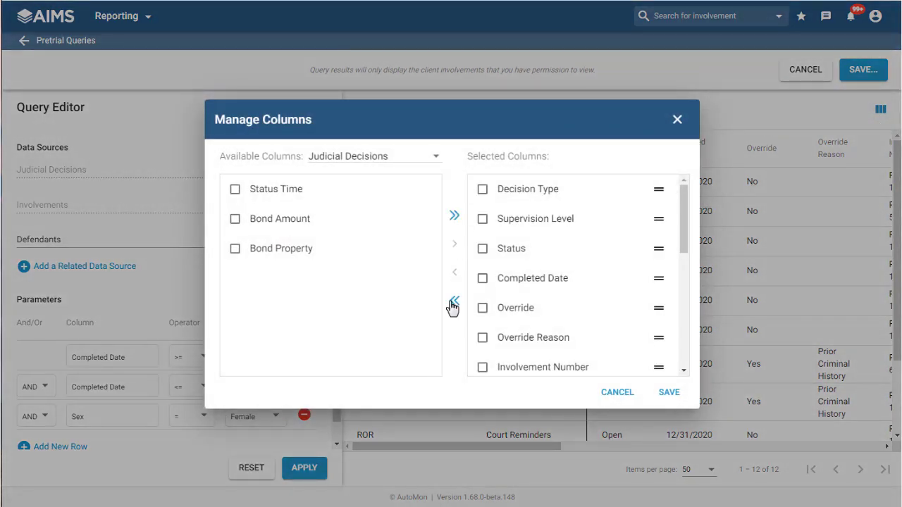
pyautogui.click(454, 302)
pyautogui.moveTo(429, 225); pyautogui.dragTo(429, 238)
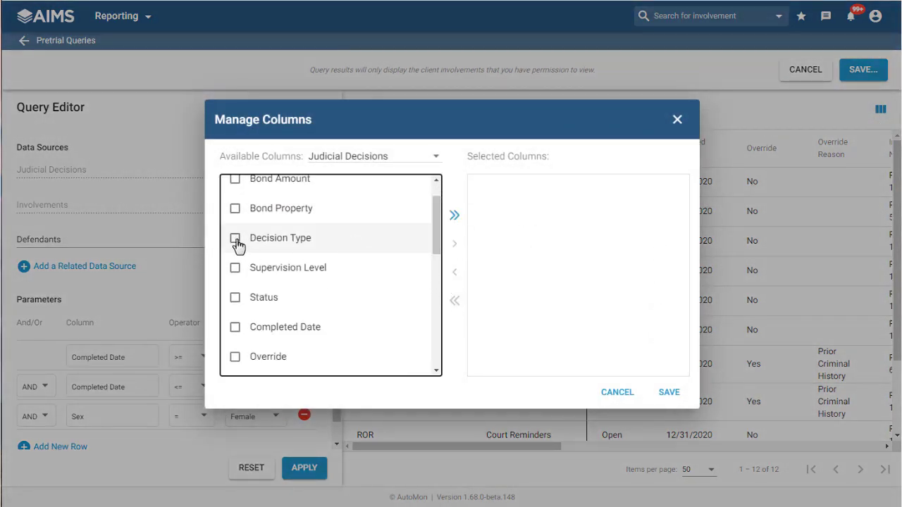
pyautogui.click(237, 239)
pyautogui.click(236, 269)
pyautogui.click(455, 243)
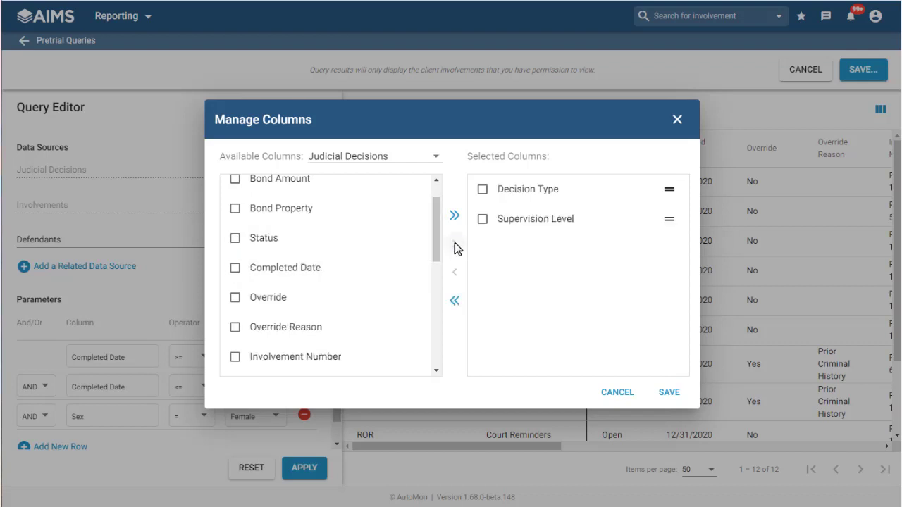
# Step: Add Involvement Number from the Involvements source to the selected columns
pyautogui.click(393, 163)
pyautogui.click(372, 186)
pyautogui.click(236, 190)
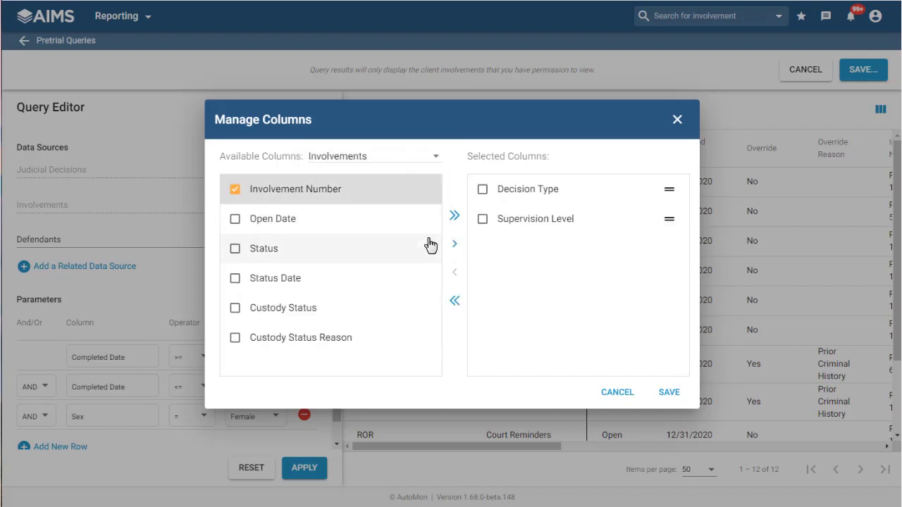
pyautogui.click(454, 243)
# Step: Add First Name, Last Name, DOB, Sex and Race from the Defendants source to the selected columns
pyautogui.click(380, 157)
pyautogui.click(344, 187)
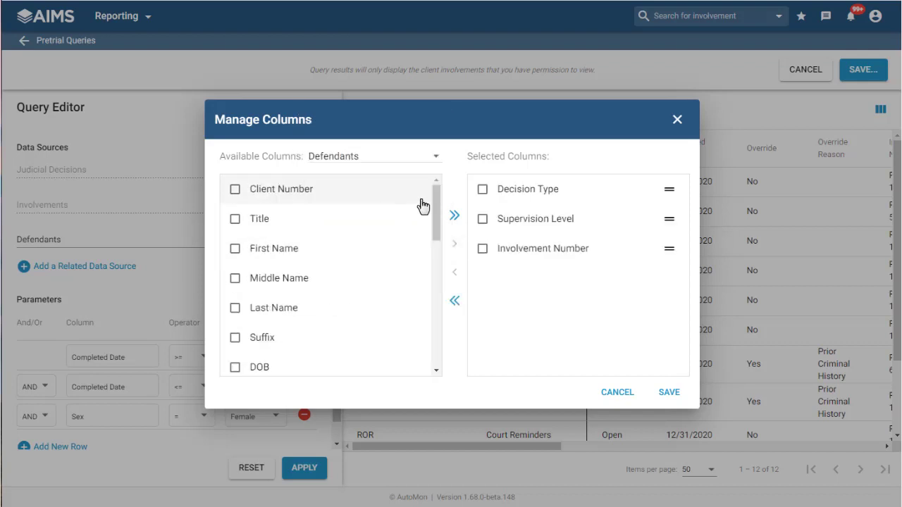
pyautogui.scroll(-1, 434, 196)
pyautogui.click(236, 208)
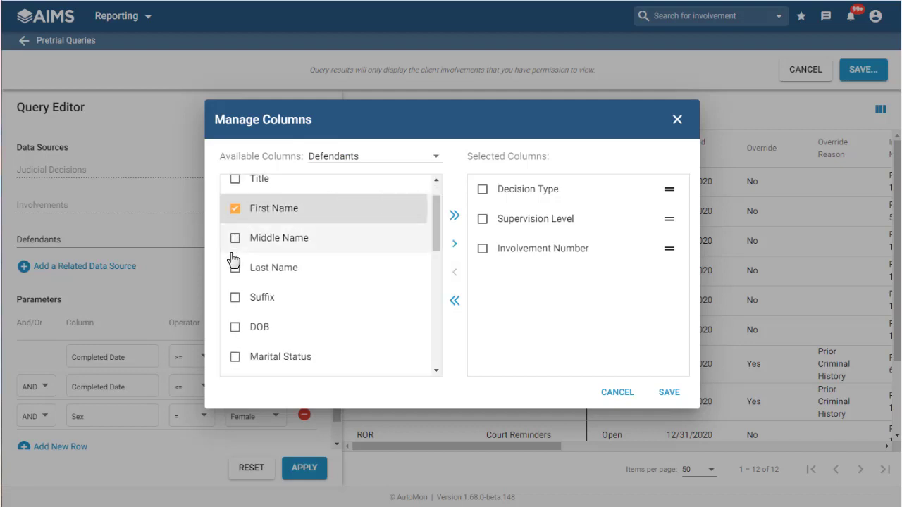
pyautogui.click(235, 267)
pyautogui.click(236, 327)
pyautogui.moveTo(435, 236); pyautogui.dragTo(422, 283)
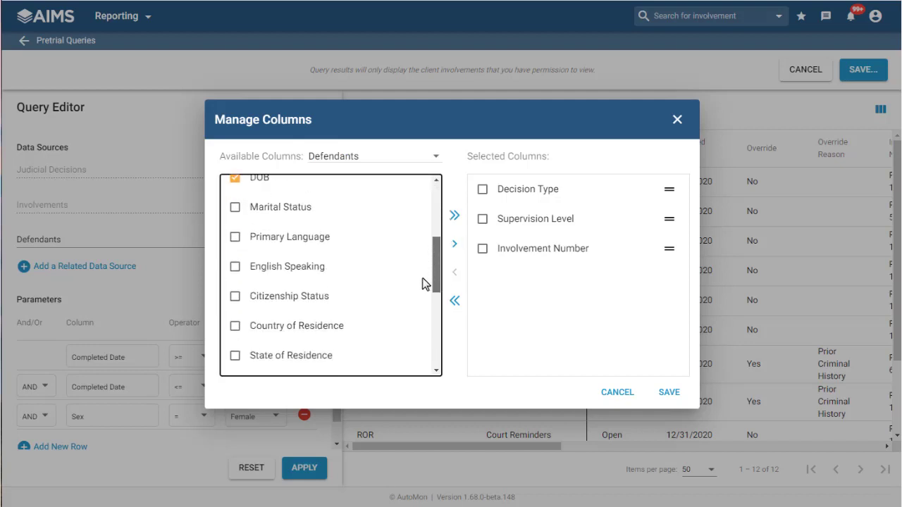
pyautogui.scroll(-5, 420, 303)
pyautogui.click(234, 262)
pyautogui.click(234, 290)
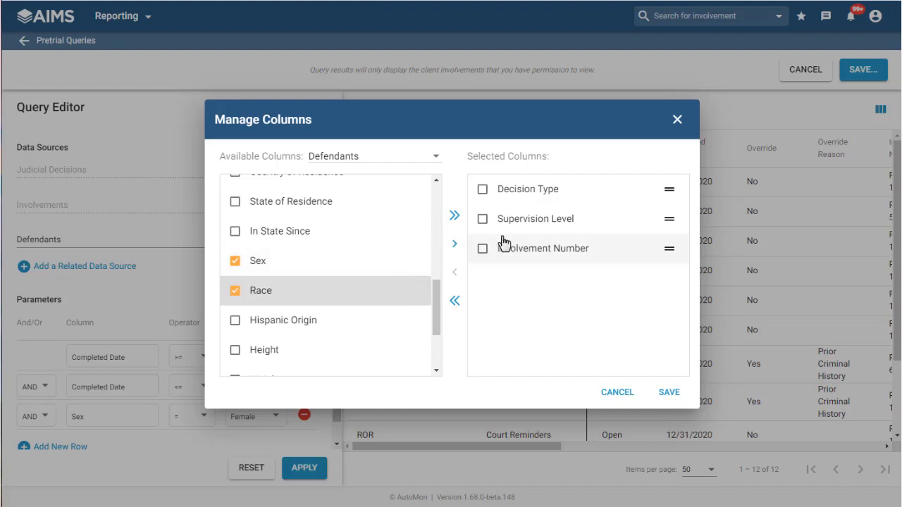
pyautogui.click(454, 245)
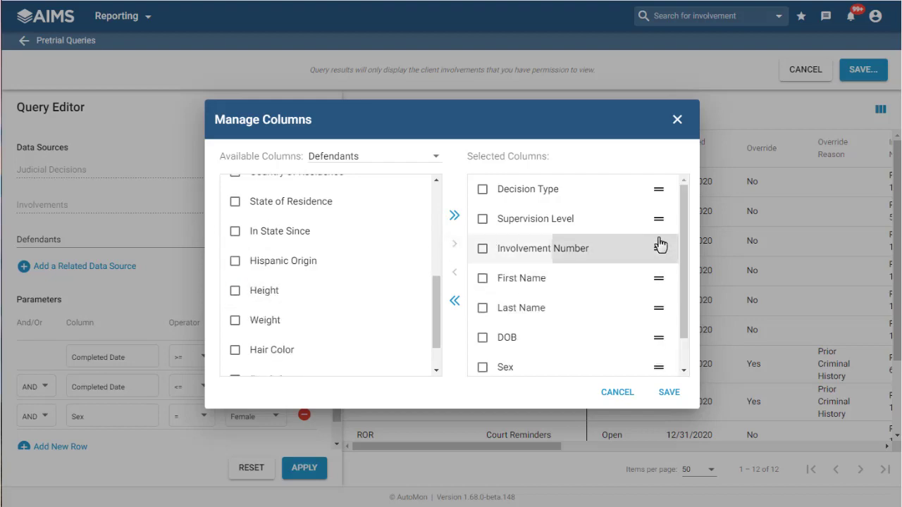
# Step: Move Involvement Number ahead of Decision Type in the selected columns and save the column layout
pyautogui.moveTo(660, 244); pyautogui.dragTo(656, 181)
pyautogui.click(669, 392)
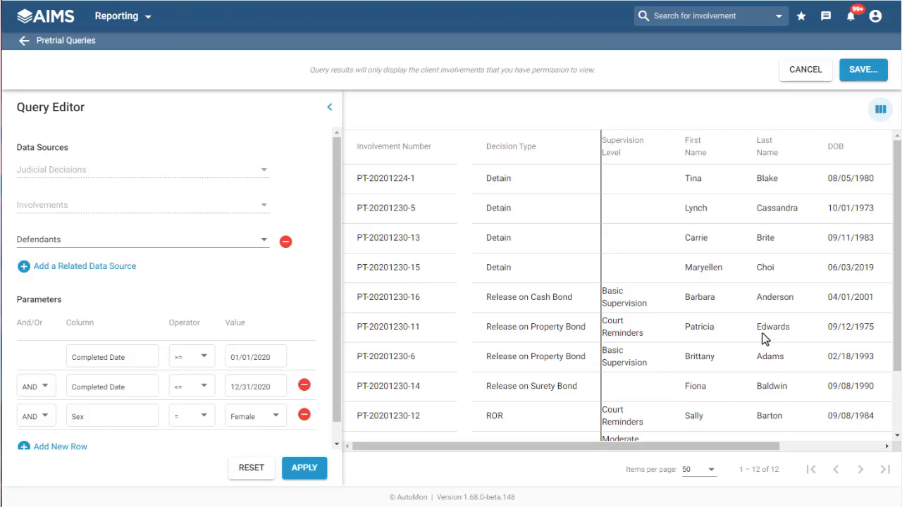
# Step: Save the query to My Queries under the name "Judicial Decisions in 2020"
pyautogui.click(855, 83)
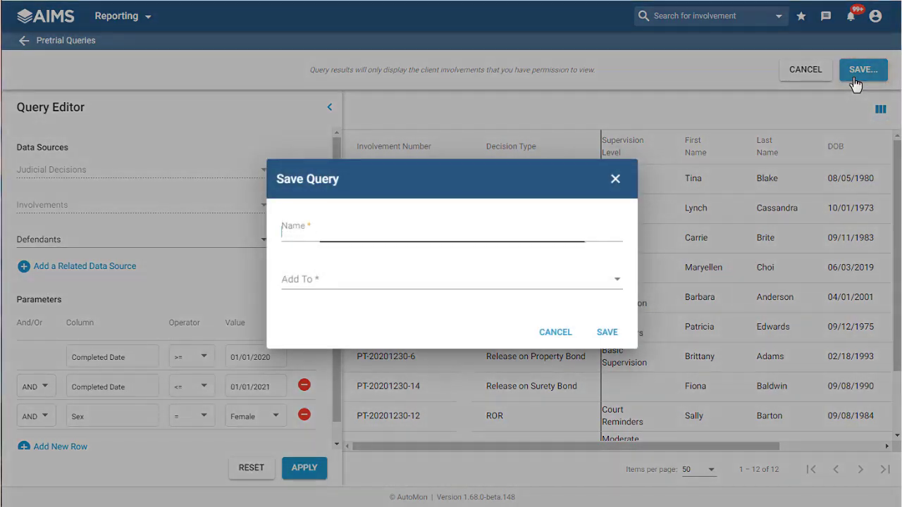
pyautogui.write('Judicial Decisions in 2020')
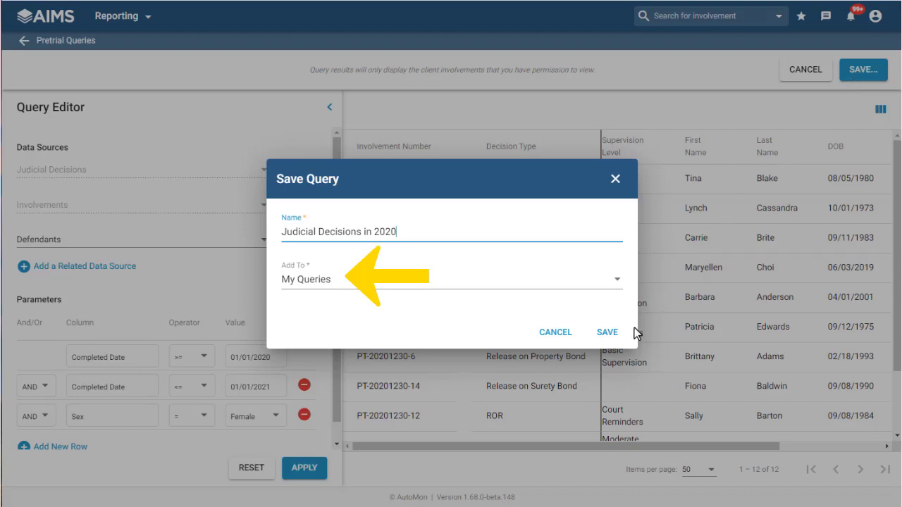
pyautogui.click(609, 333)
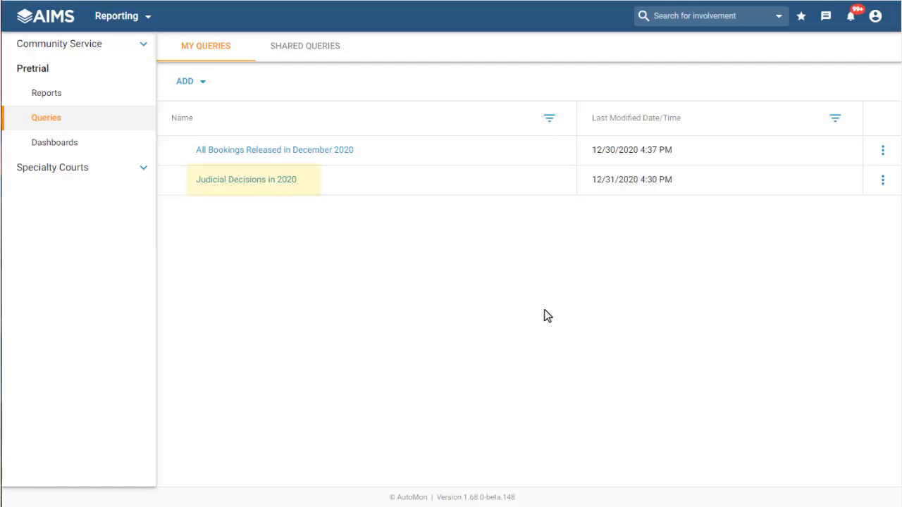